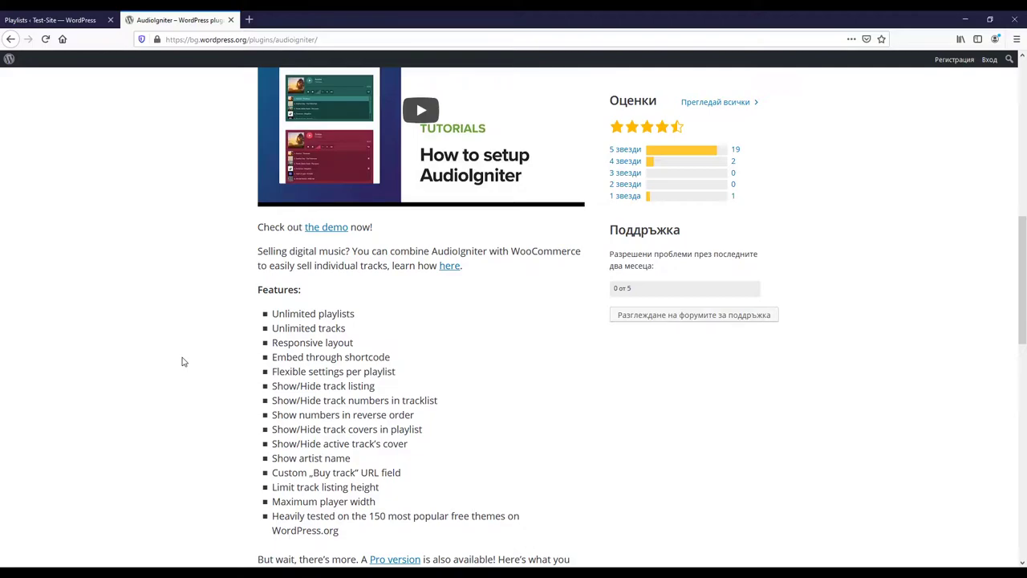
Review the feature list on the AudioIgniter plugin page, and close that page to return to the site's playlists
{"action": "scroll", "coordinate": [201, 355], "scroll_direction": "down", "scroll_amount": 6}
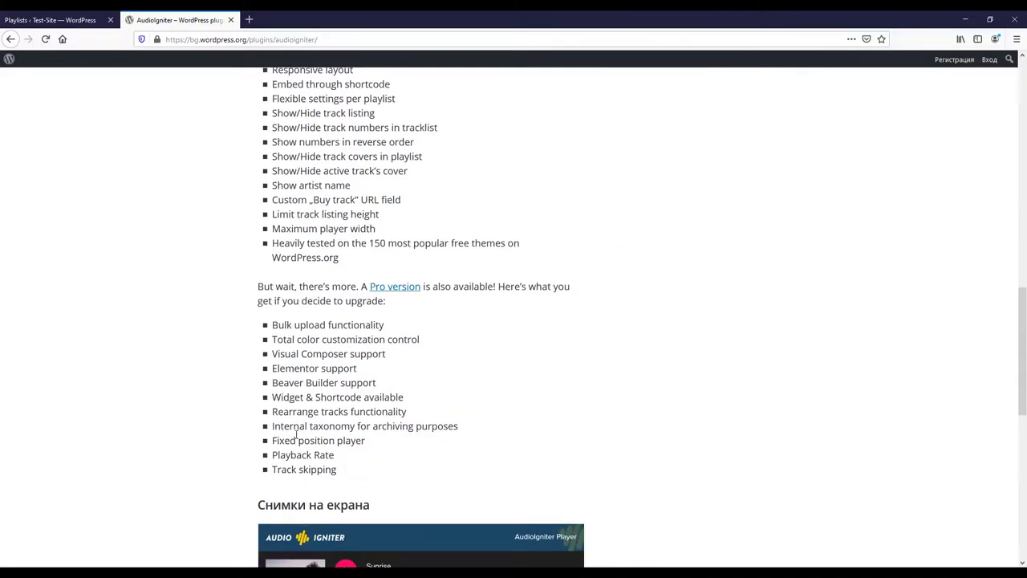
{"action": "scroll", "coordinate": [199, 399], "scroll_direction": "up", "scroll_amount": 12}
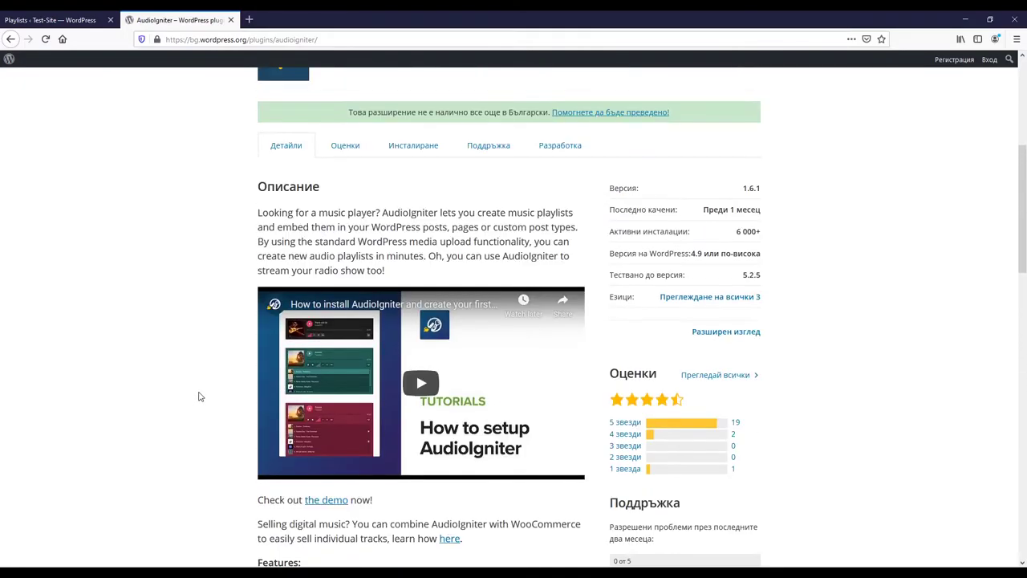
{"action": "scroll", "coordinate": [200, 397], "scroll_direction": "up", "scroll_amount": 7}
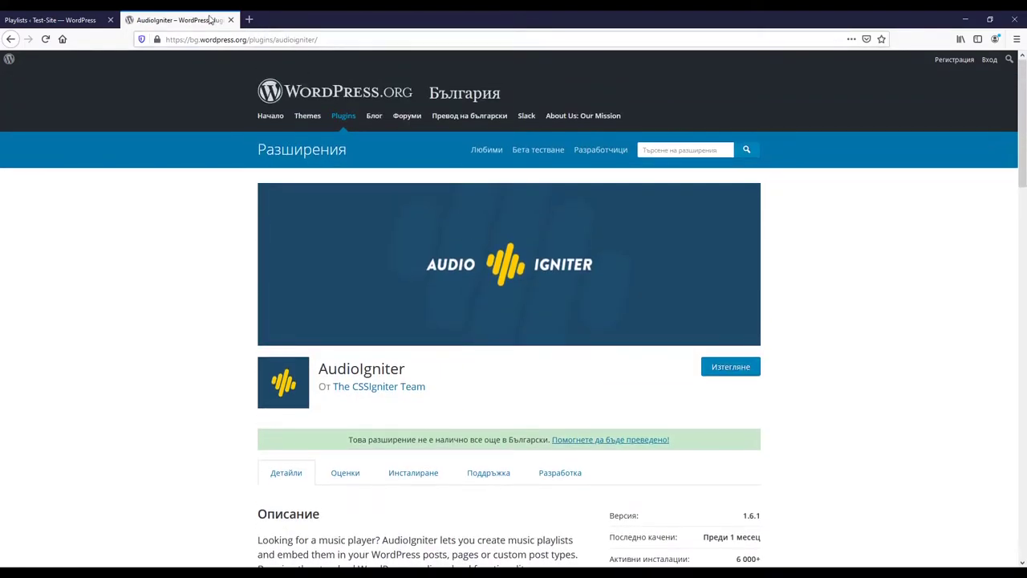
{"action": "left_click", "coordinate": [231, 20]}
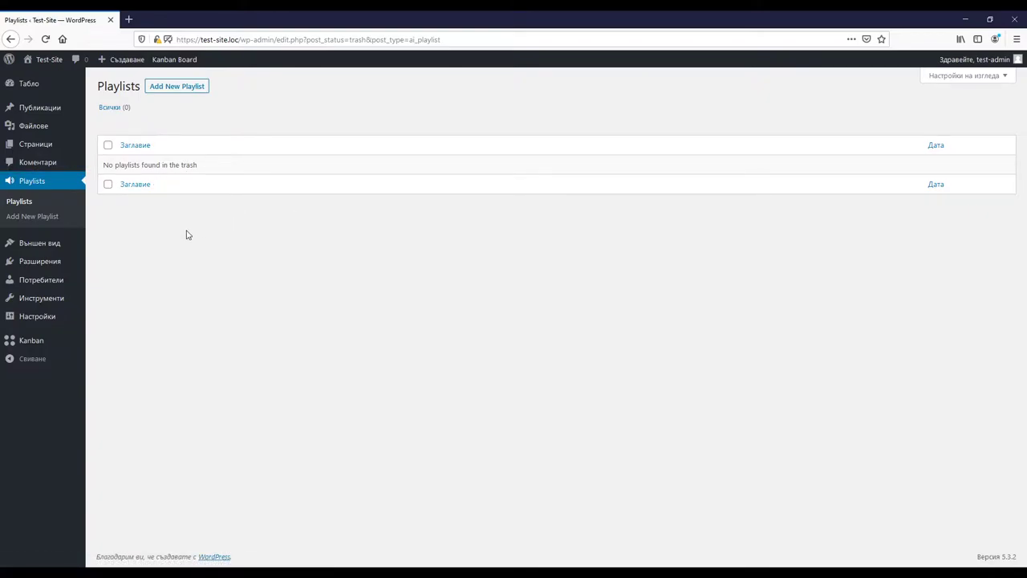
Create a new playlist titled "Тестови плейлист"
{"action": "left_click", "coordinate": [172, 91]}
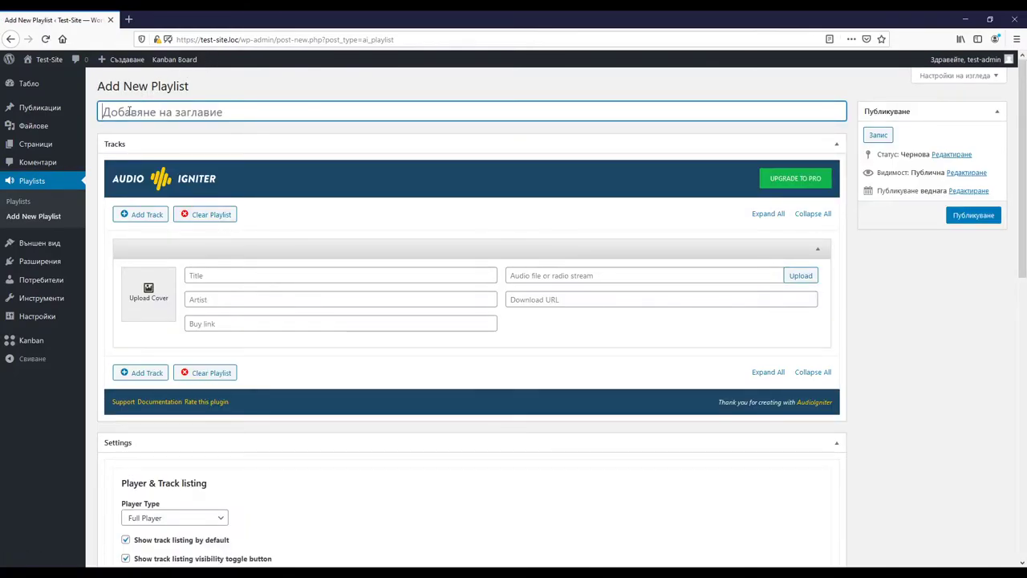
{"action": "type", "text": "Тестови"}
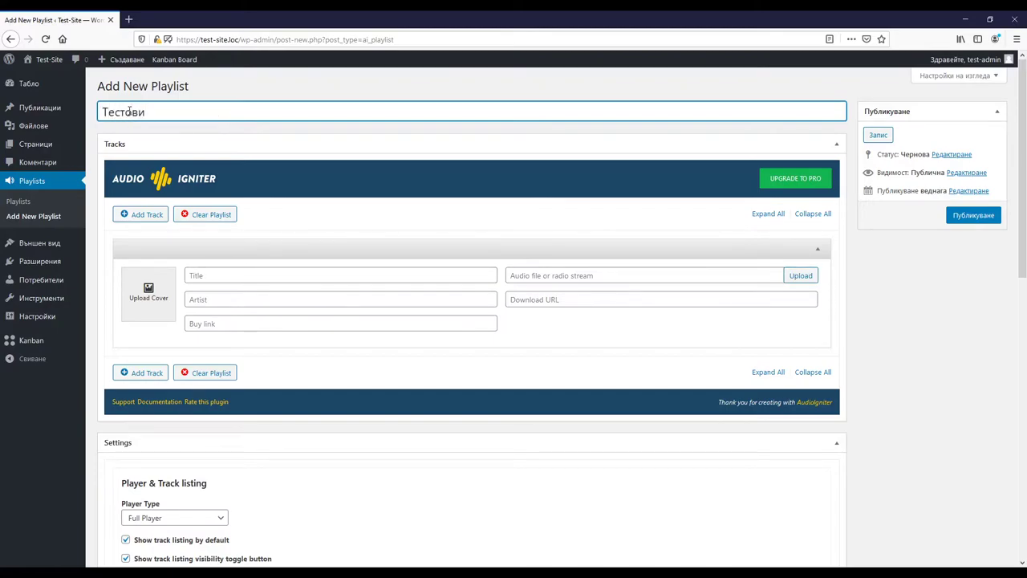
{"action": "type", "text": " плейлист"}
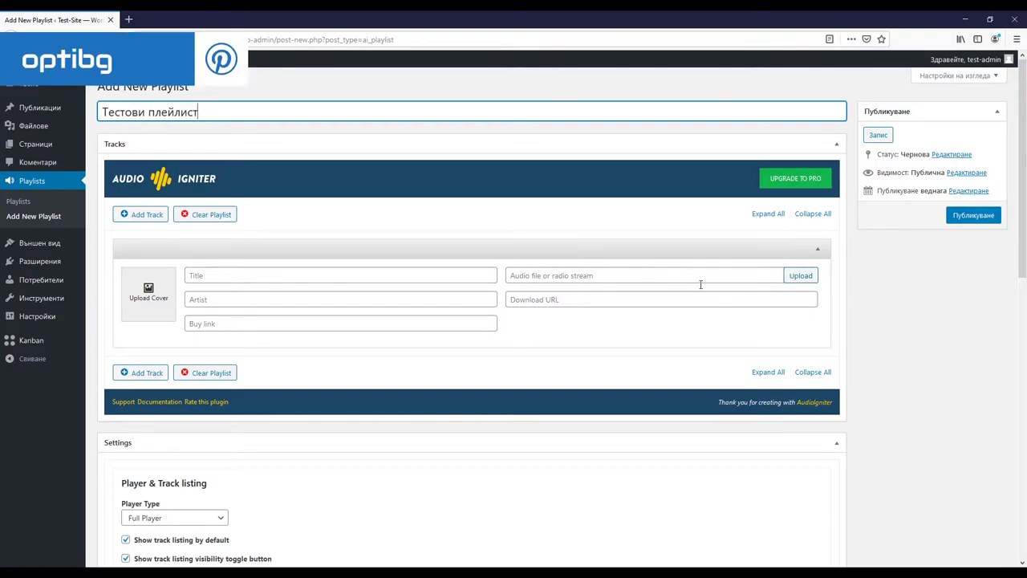
Assign Urban_Lullaby.mp3 as the first track's audio and the vinyl record image as its cover
{"action": "left_click", "coordinate": [803, 277]}
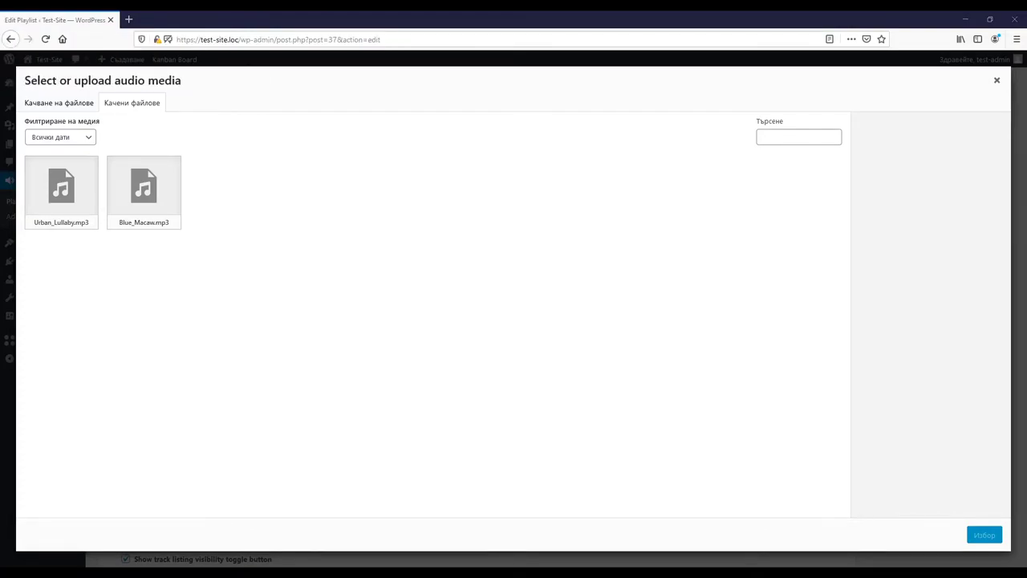
{"action": "left_click", "coordinate": [64, 191]}
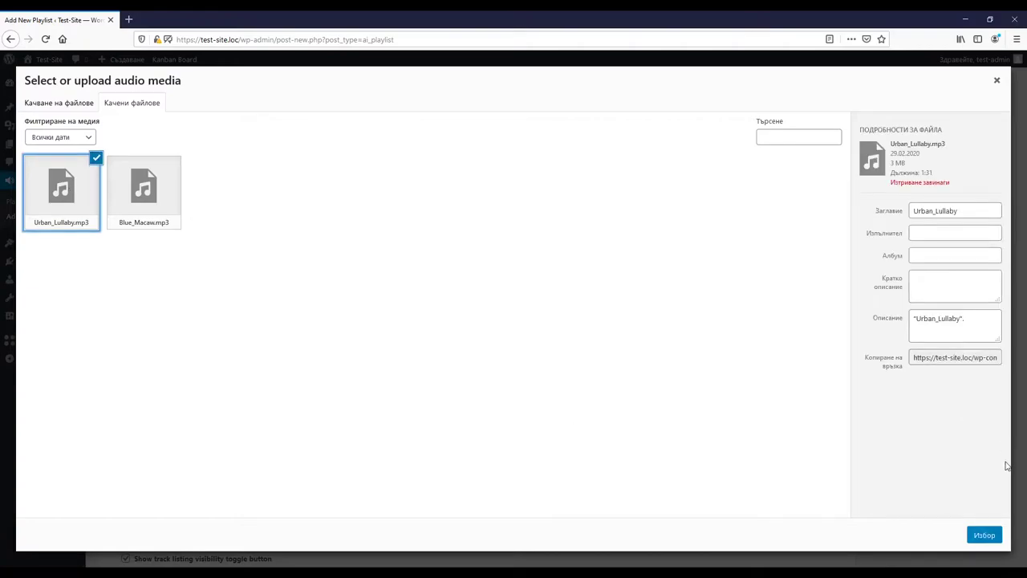
{"action": "left_click", "coordinate": [984, 535]}
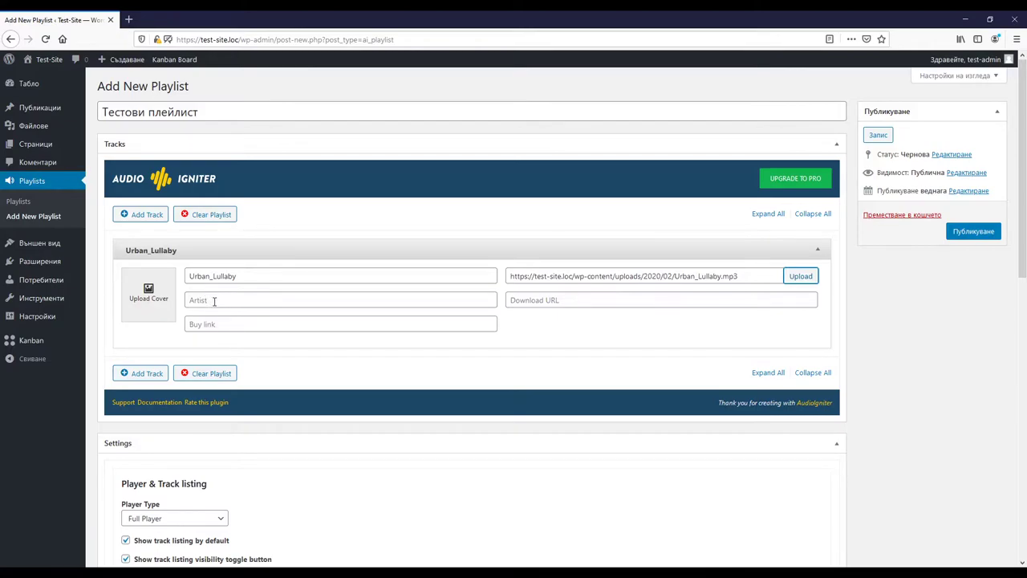
{"action": "left_click", "coordinate": [146, 302]}
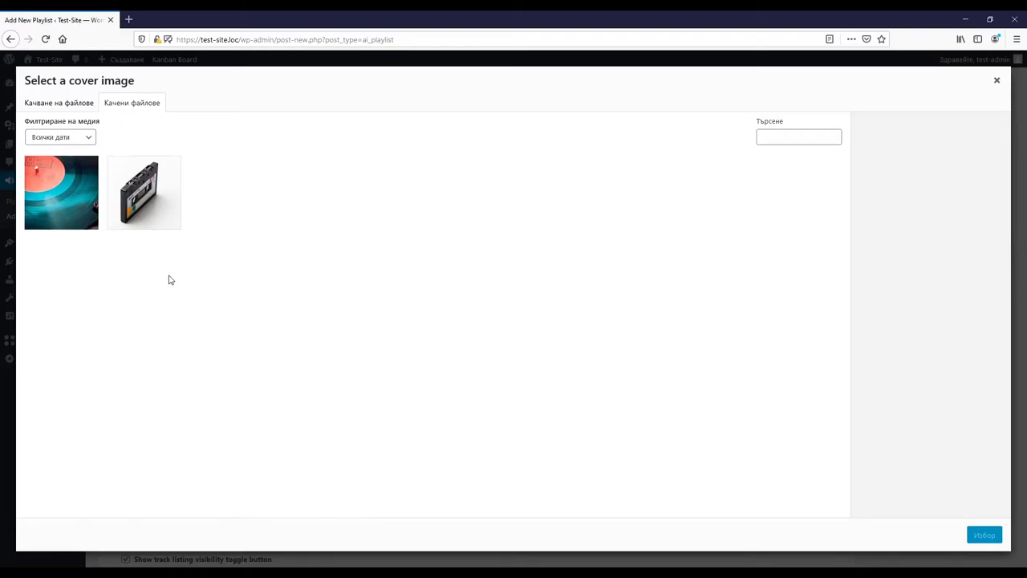
{"action": "left_click", "coordinate": [79, 190]}
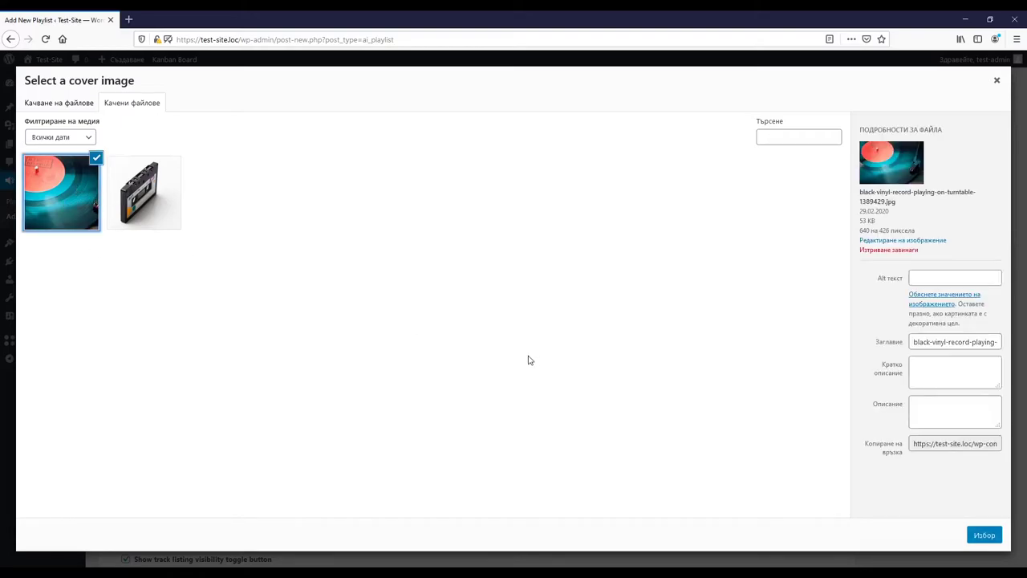
{"action": "left_click", "coordinate": [991, 538]}
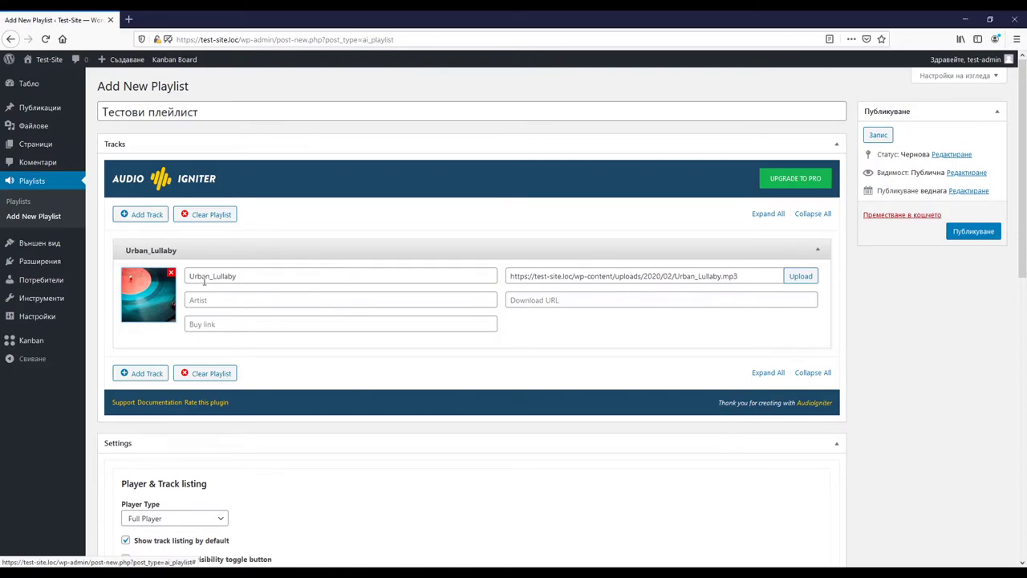
Add a second track with Blue_Macaw.mp3 as its audio and the cassette tape image as its cover
{"action": "left_click", "coordinate": [141, 373]}
{"action": "left_click", "coordinate": [803, 393]}
{"action": "left_click", "coordinate": [122, 178]}
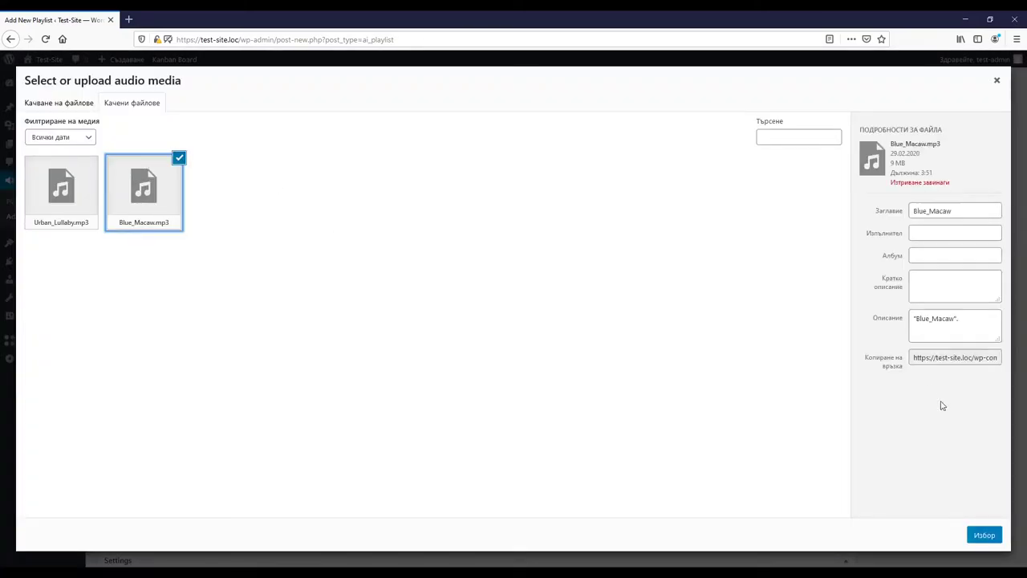
{"action": "left_click", "coordinate": [985, 534]}
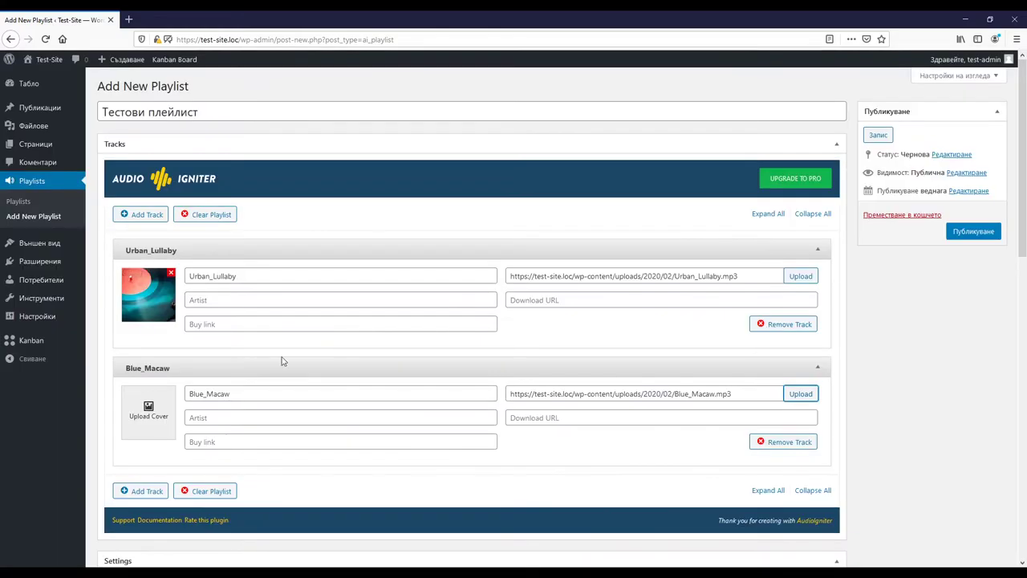
{"action": "left_click", "coordinate": [149, 410]}
{"action": "left_click", "coordinate": [151, 179]}
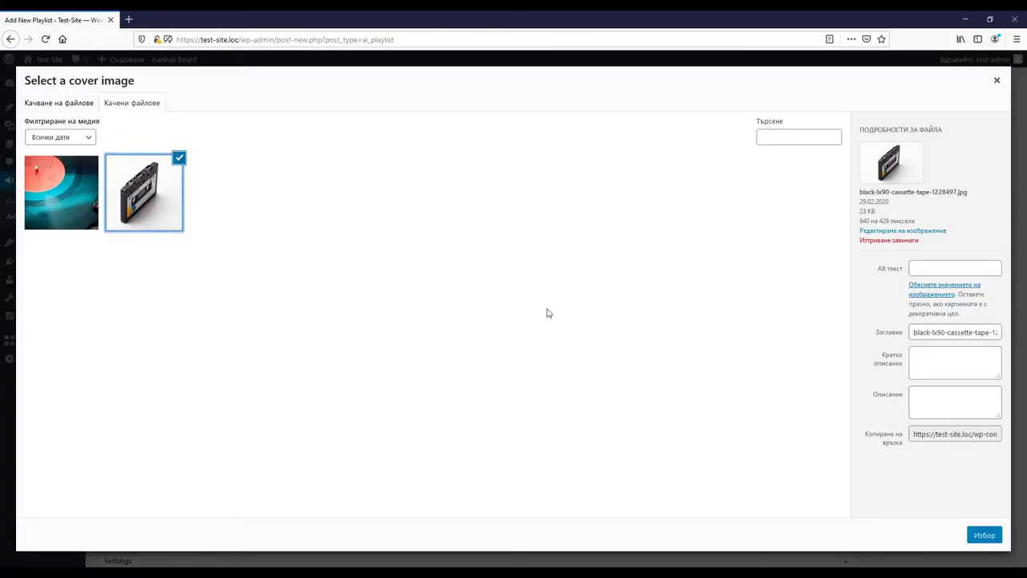
{"action": "left_click", "coordinate": [985, 534]}
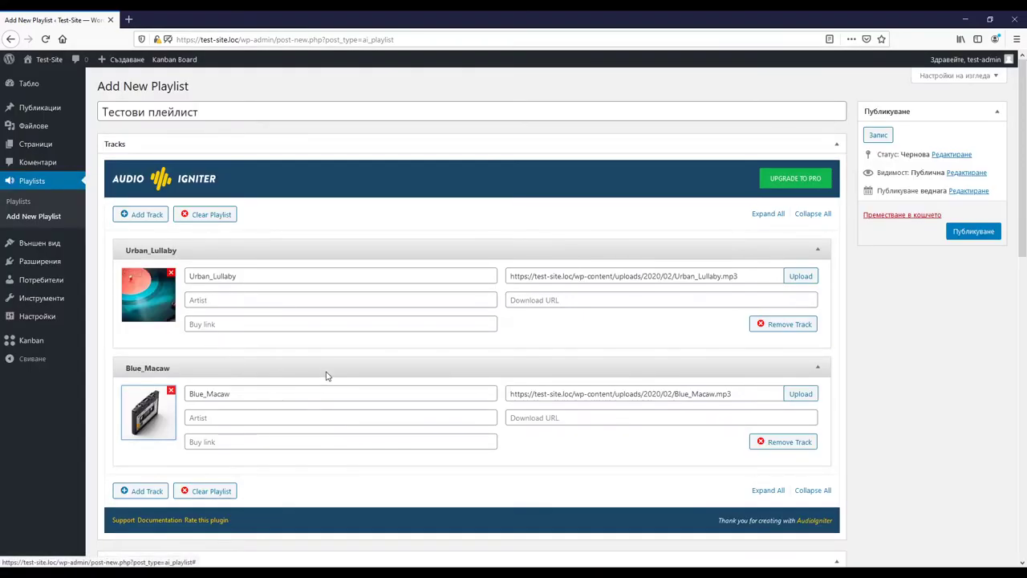
Examine the playlist's player type choices, track listing, track display and repeat settings without changing them
{"action": "scroll", "coordinate": [248, 380], "scroll_direction": "down", "scroll_amount": 3}
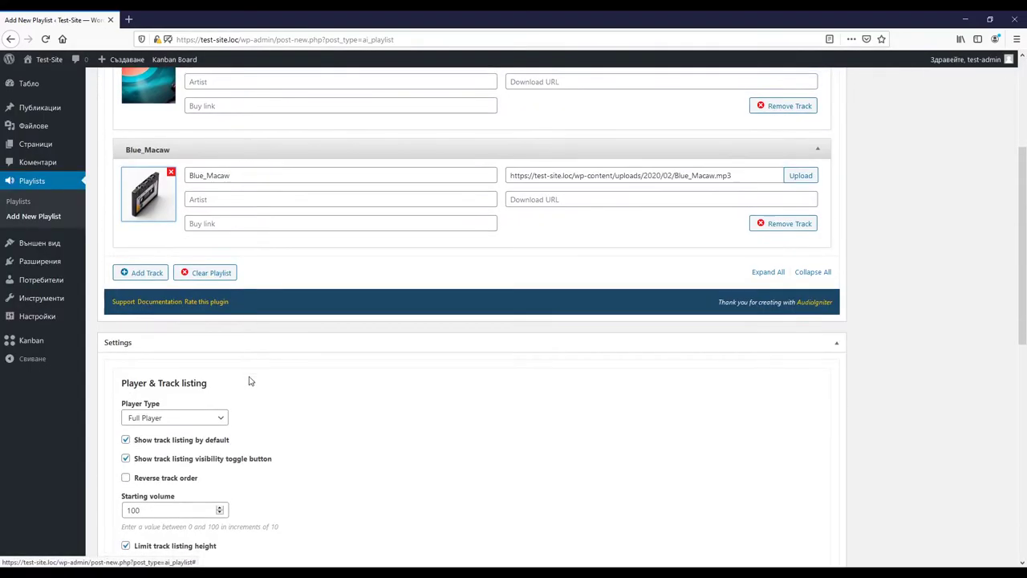
{"action": "scroll", "coordinate": [273, 337], "scroll_direction": "down", "scroll_amount": 2}
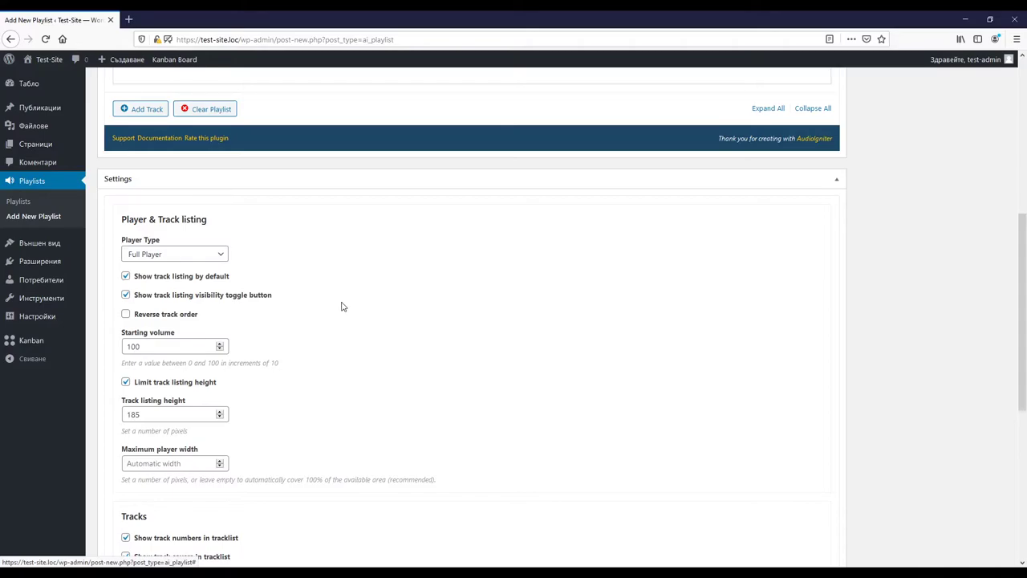
{"action": "left_click", "coordinate": [210, 254]}
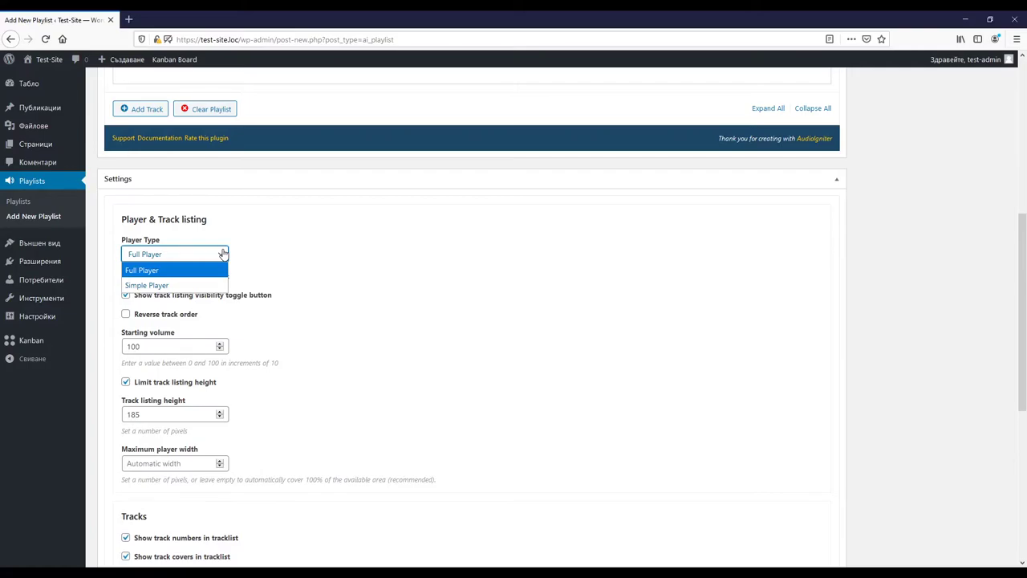
{"action": "left_click", "coordinate": [222, 255]}
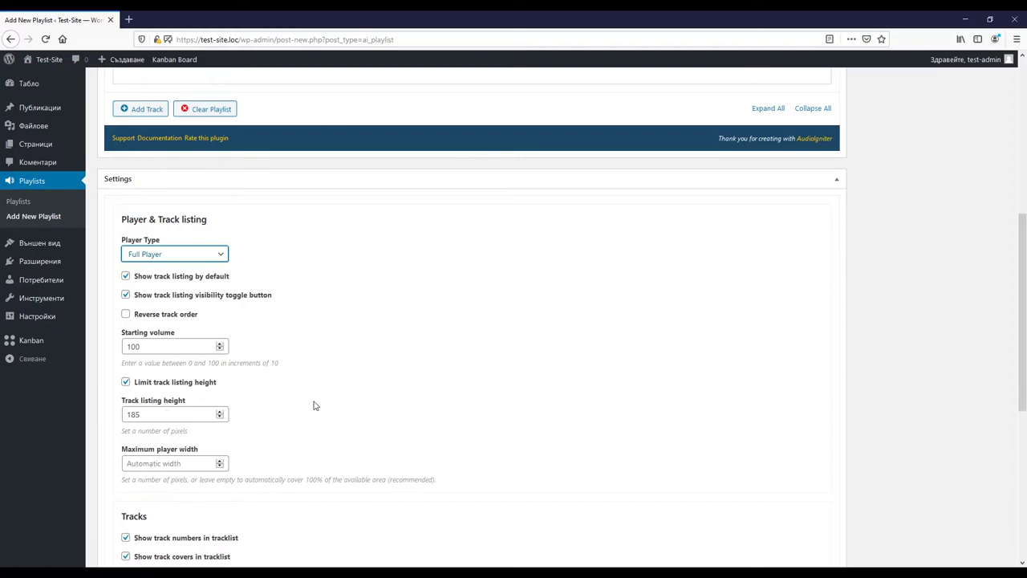
{"action": "scroll", "coordinate": [302, 404], "scroll_direction": "down", "scroll_amount": 3}
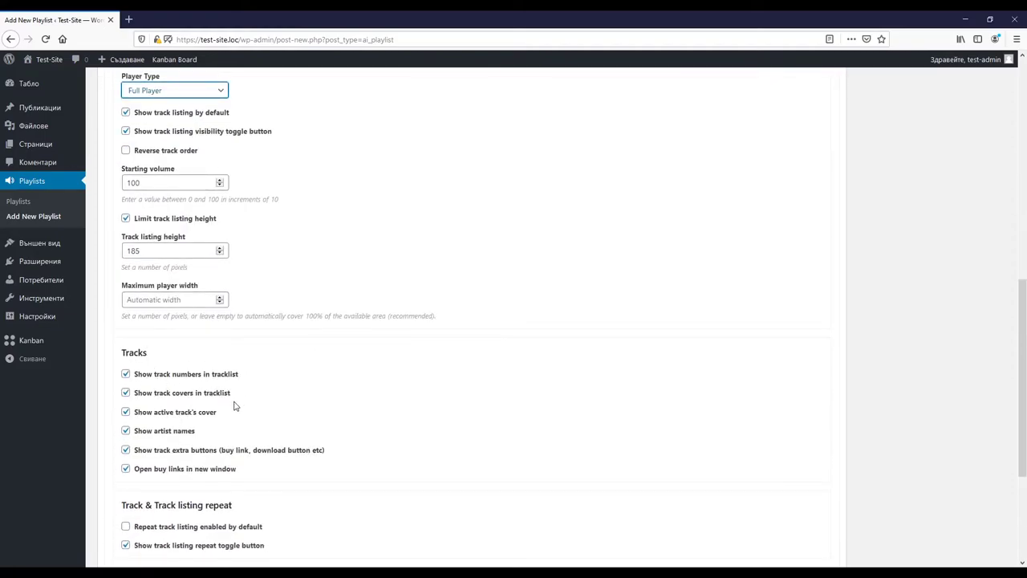
{"action": "scroll", "coordinate": [314, 418], "scroll_direction": "down", "scroll_amount": 5}
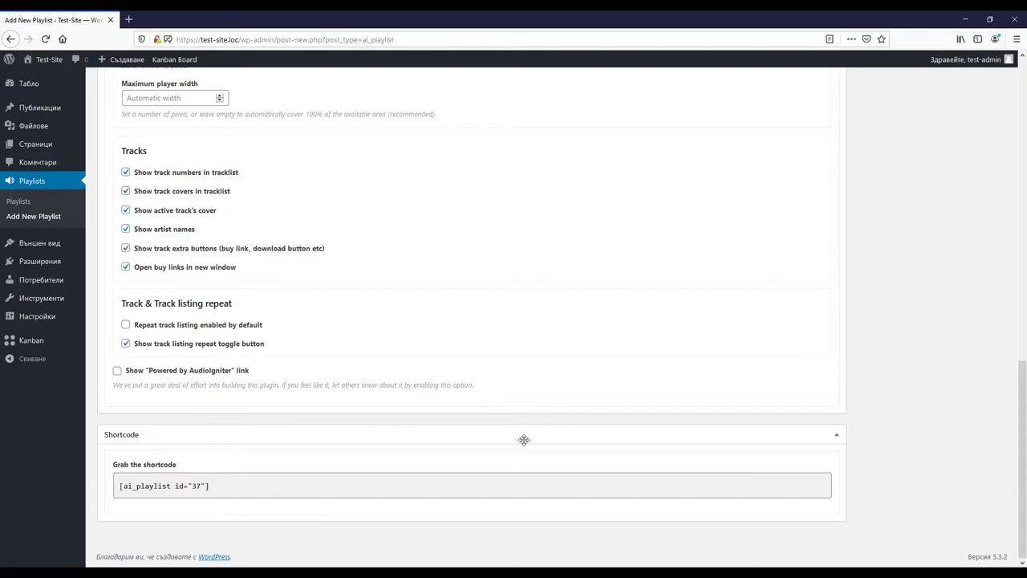
Copy the playlist's shortcode [ai_playlist id="37"] and publish the playlist
{"action": "left_click_drag", "start_coordinate": [209, 486], "coordinate": [118, 486]}
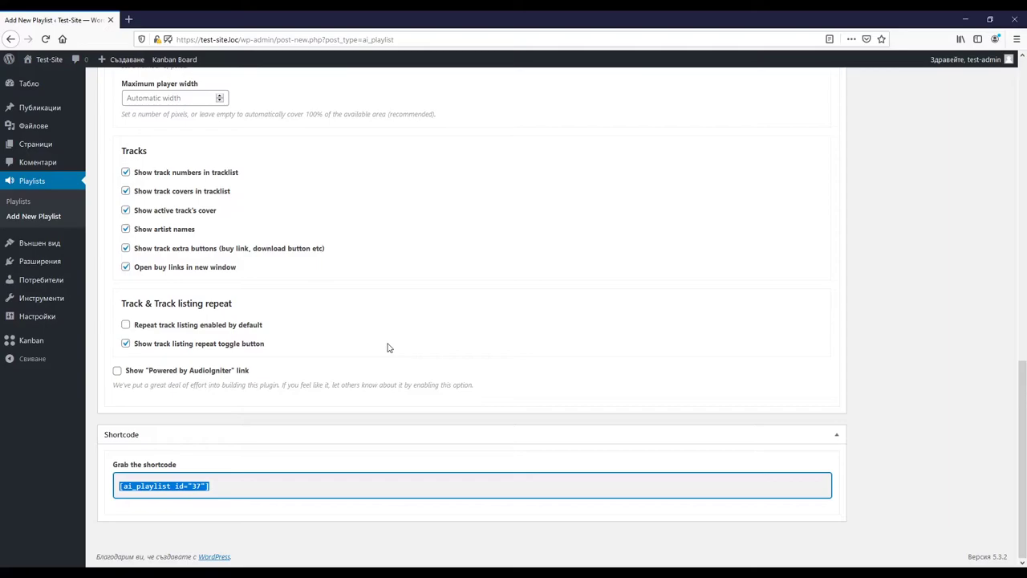
{"action": "left_click", "coordinate": [435, 314]}
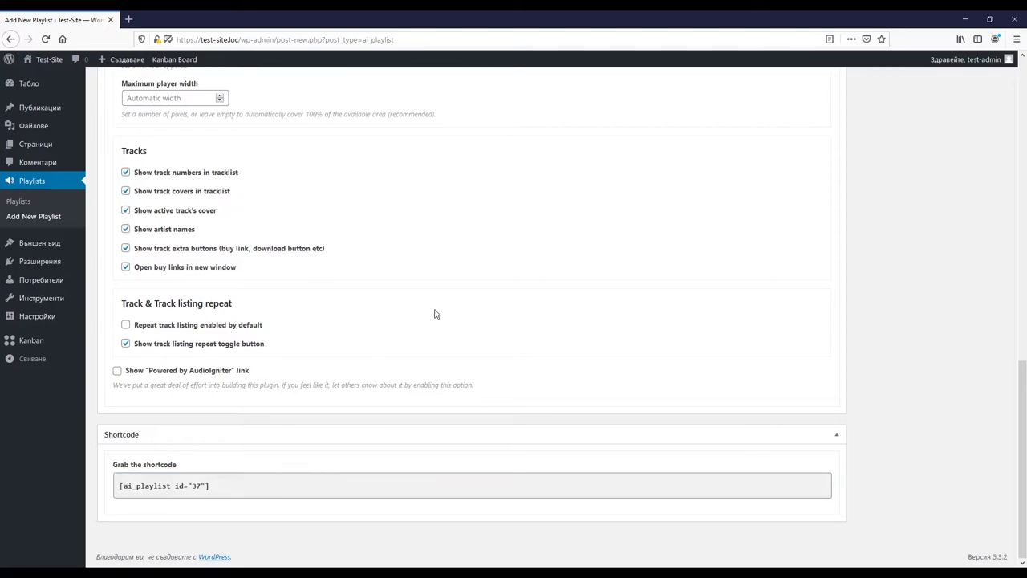
{"action": "scroll", "coordinate": [915, 367], "scroll_direction": "up", "scroll_amount": 10}
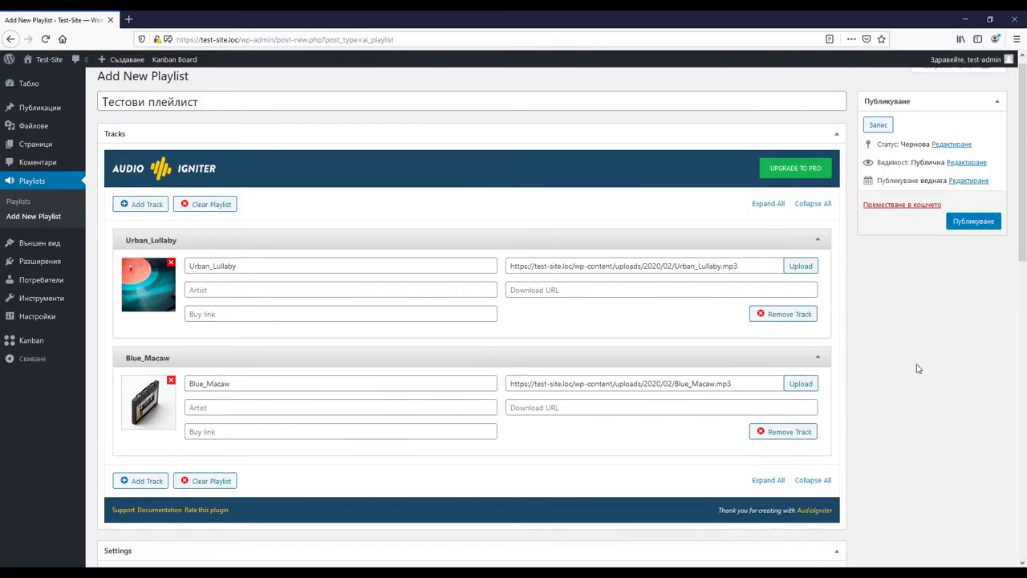
{"action": "left_click", "coordinate": [972, 232]}
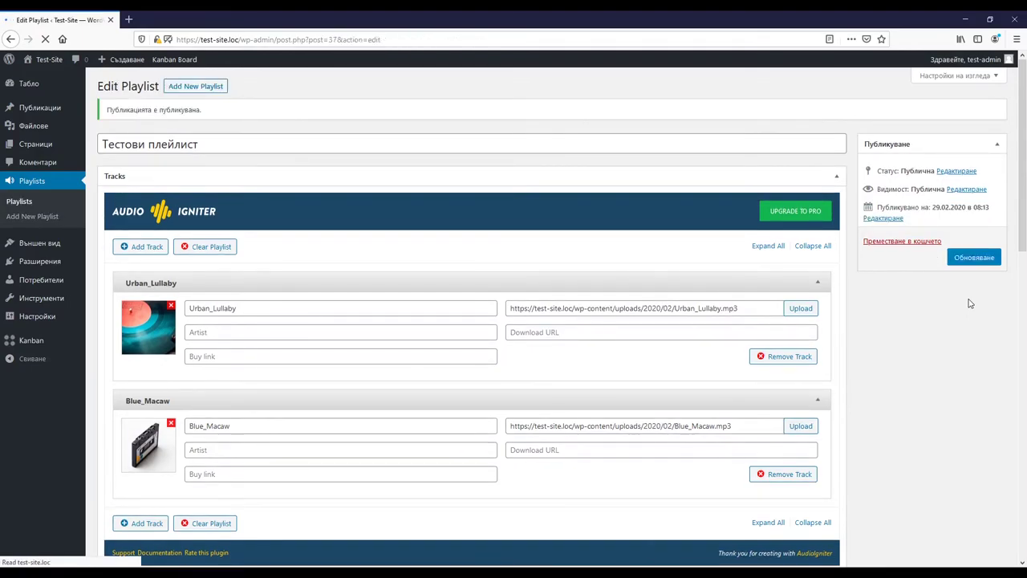
Create a new page containing the shortcode [ai_playlist id="37"] and preview it
{"action": "mouse_move", "coordinate": [117, 63]}
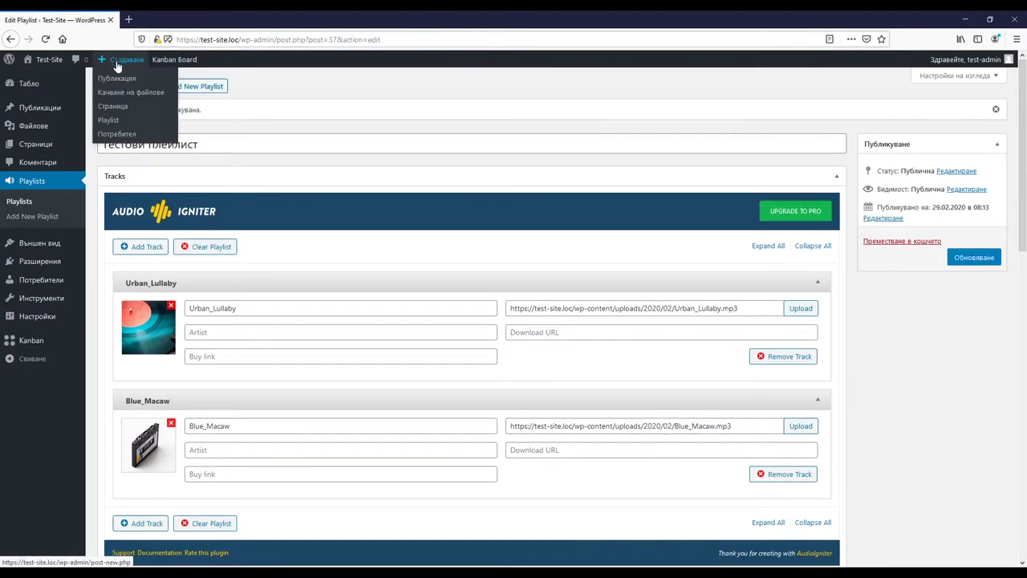
{"action": "left_click", "coordinate": [117, 113]}
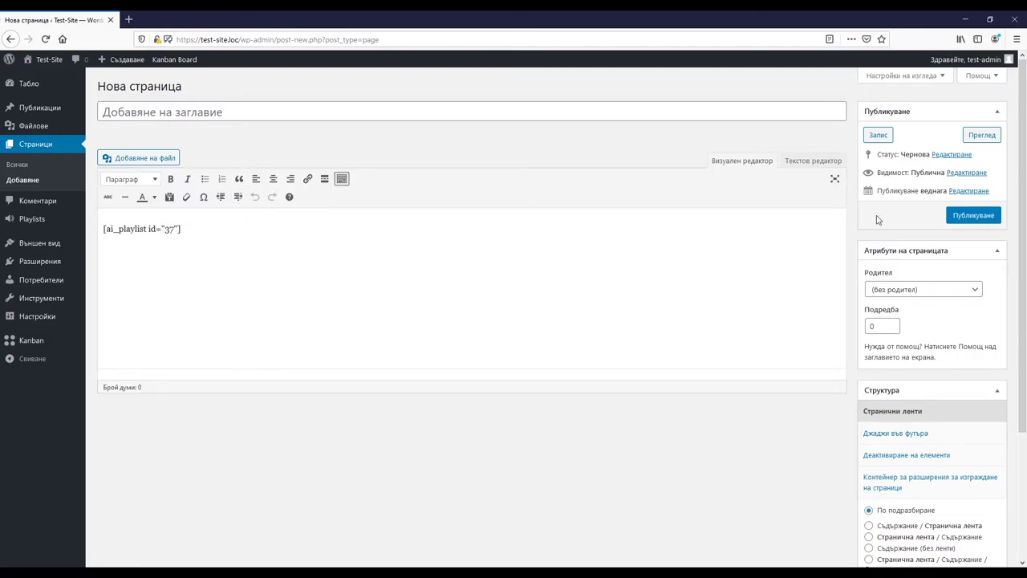
{"action": "left_click", "coordinate": [981, 134]}
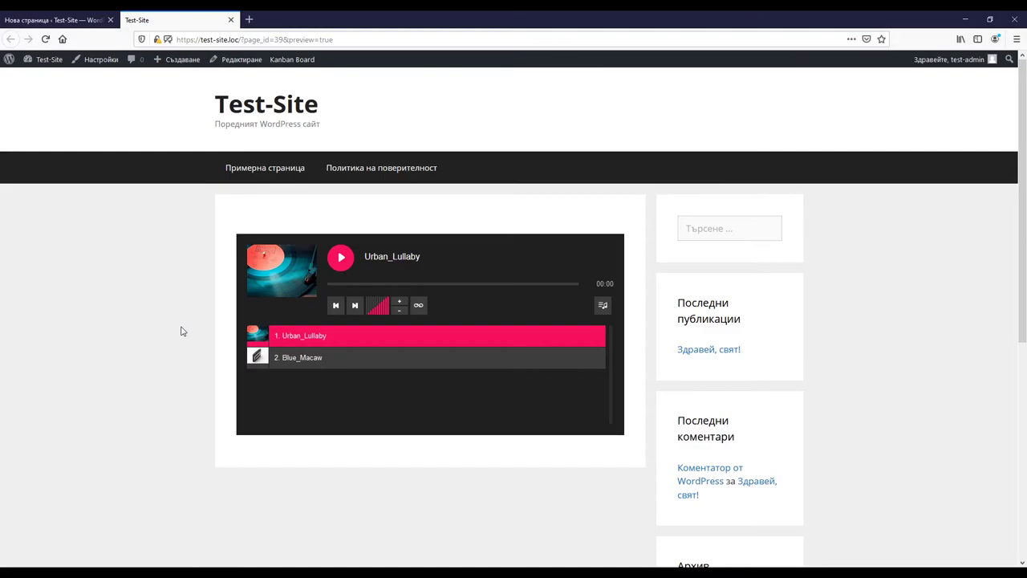
Test playback of Urban_Lullaby in the previewed player by seeking forward along its timeline and turning the volume down
{"action": "left_click", "coordinate": [352, 284]}
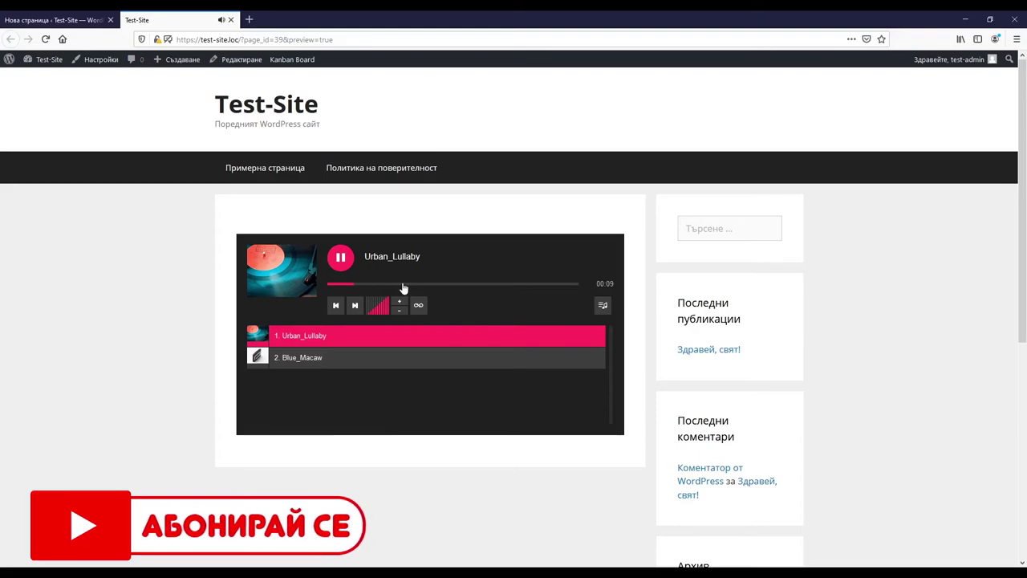
{"action": "left_click", "coordinate": [431, 285]}
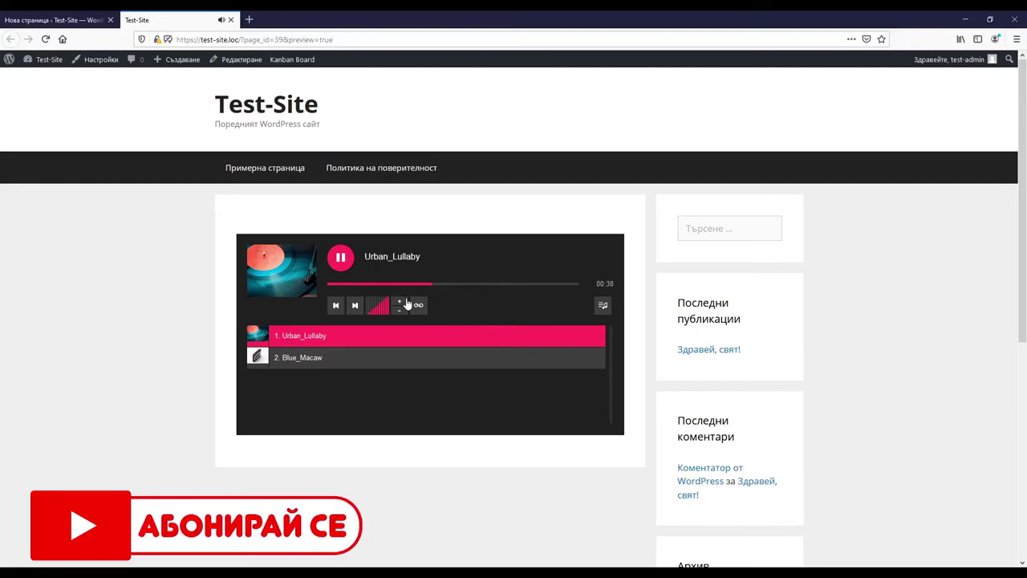
{"action": "left_click", "coordinate": [399, 311]}
{"action": "left_click", "coordinate": [399, 313]}
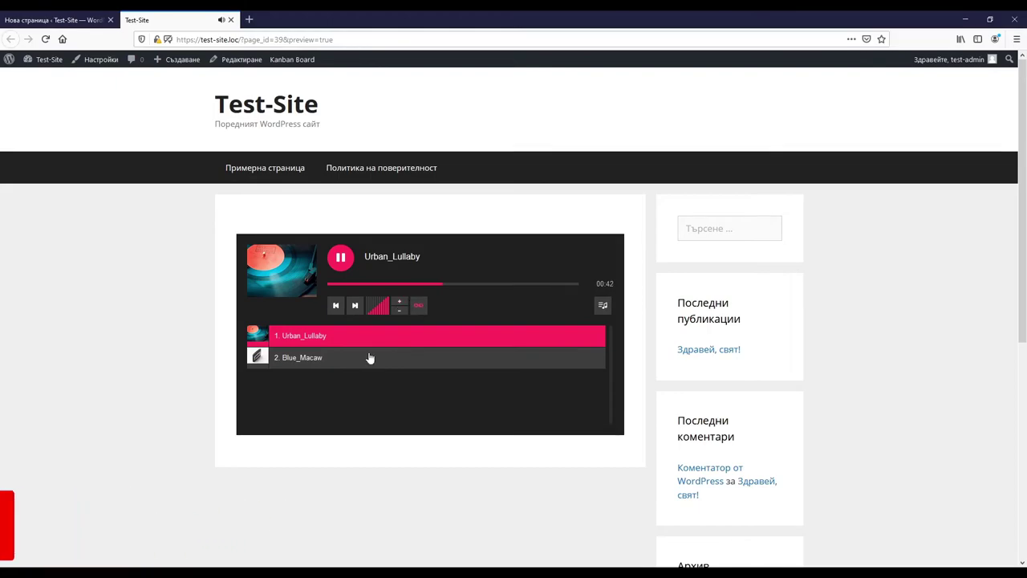
Test the player's track switching by skipping to Blue_Macaw and back to Urban_Lullaby, and pause playback
{"action": "left_click", "coordinate": [356, 307]}
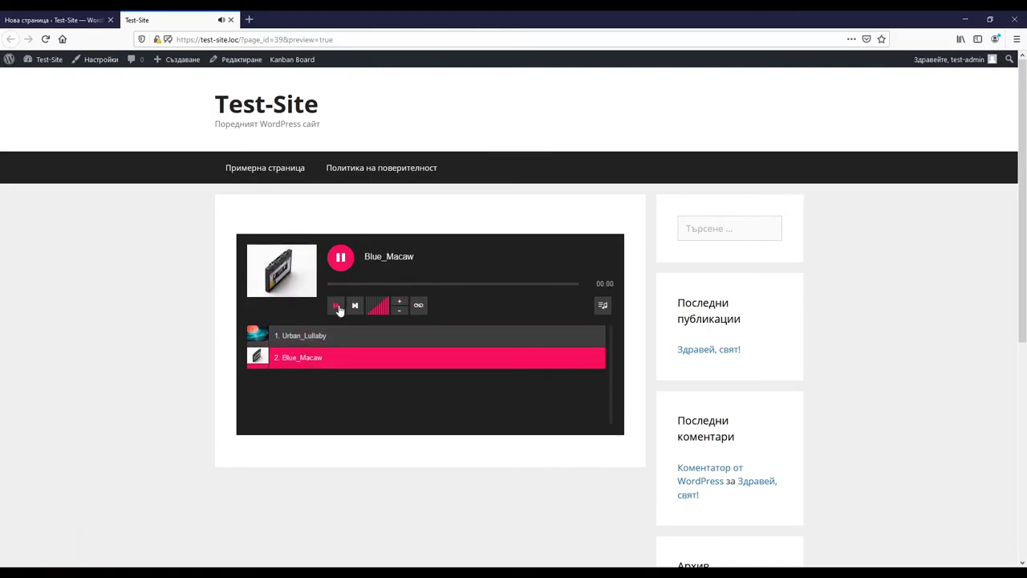
{"action": "left_click", "coordinate": [337, 306]}
{"action": "left_click", "coordinate": [340, 257]}
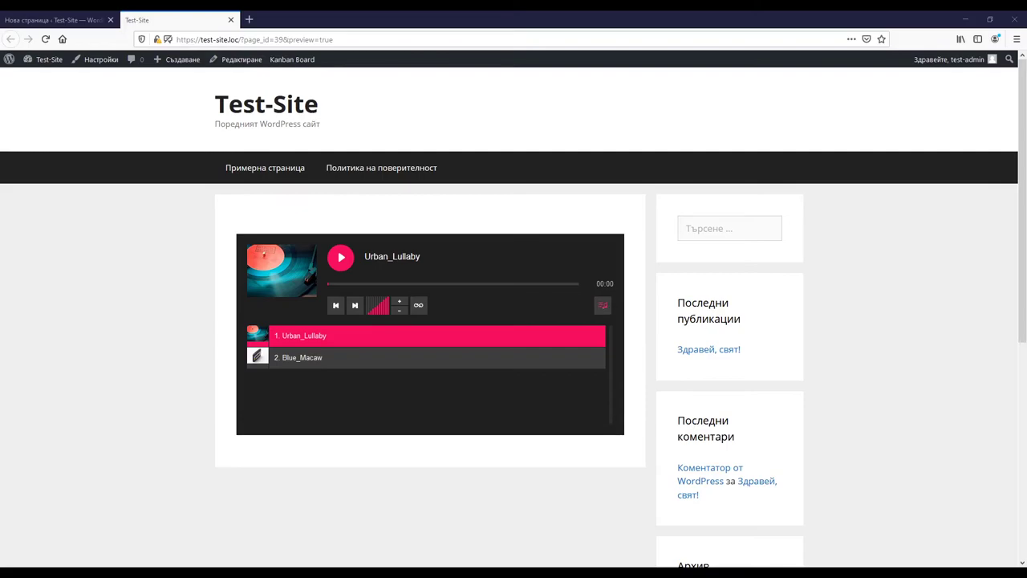
Test the player's tracklist toggle by hiding the track list and showing it again
{"action": "left_click", "coordinate": [603, 305]}
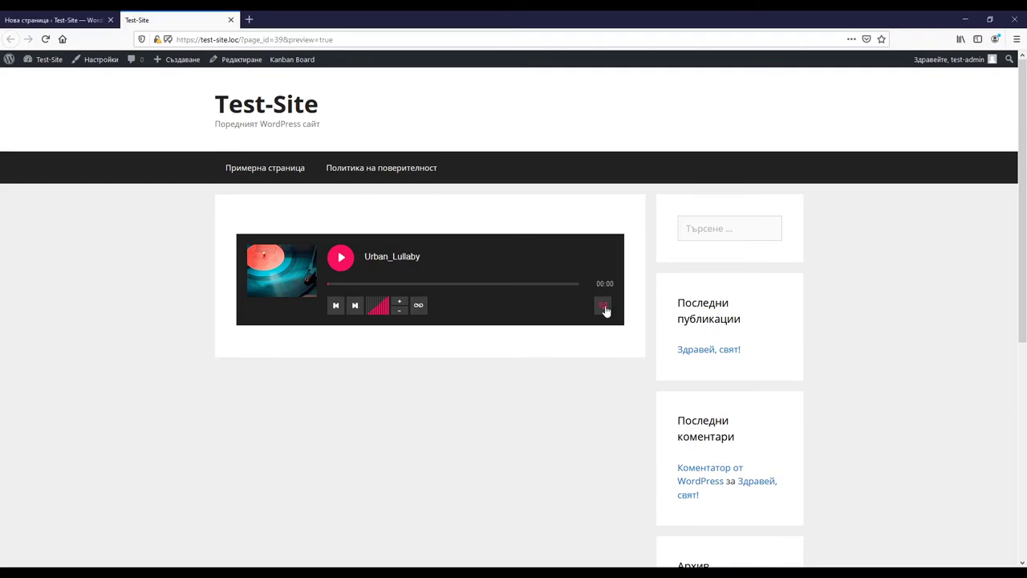
{"action": "left_click", "coordinate": [604, 308]}
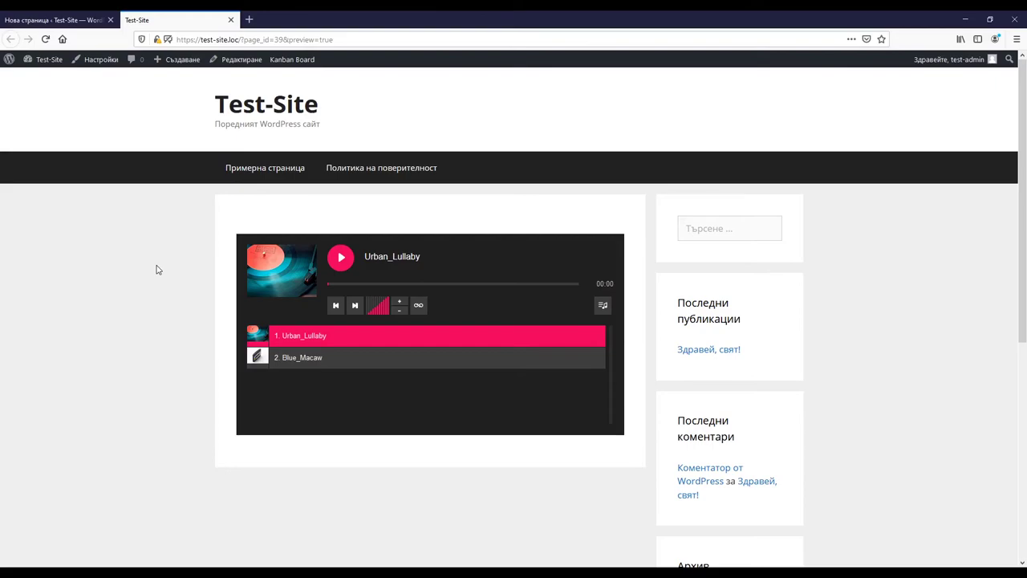
Examine the player's mobile layout in the responsive view at Galaxy S9/S9+ size, from cover image to track list, and return to the desktop view
{"action": "key", "text": "ctrl+shift+m"}
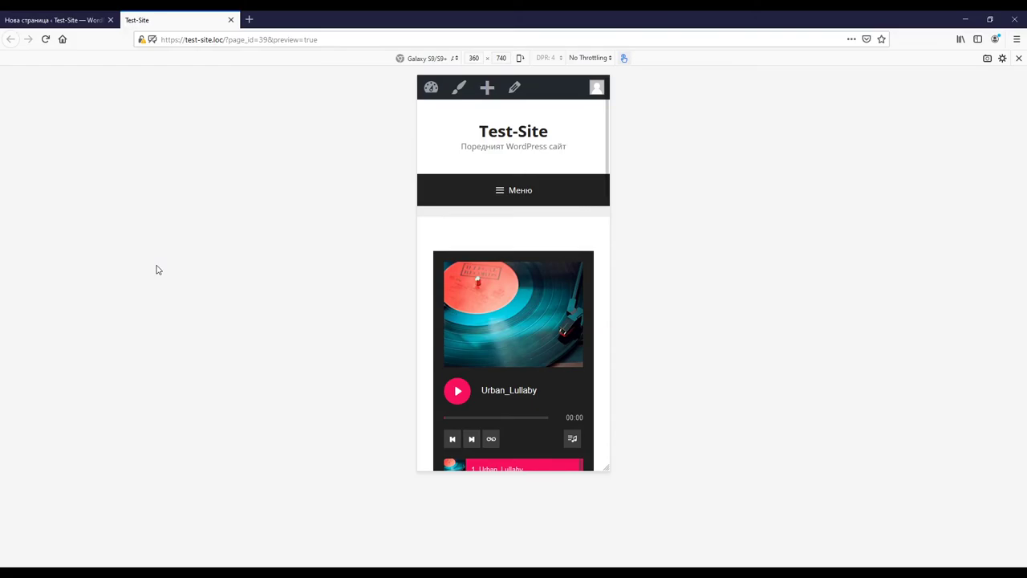
{"action": "scroll", "coordinate": [489, 309], "scroll_direction": "down", "scroll_amount": 5}
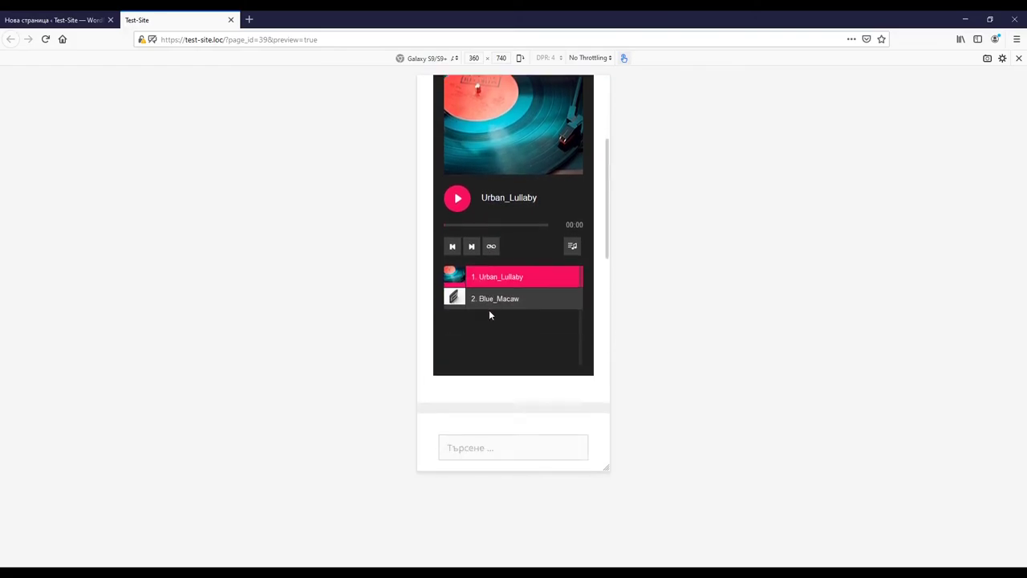
{"action": "scroll", "coordinate": [492, 326], "scroll_direction": "up", "scroll_amount": 5}
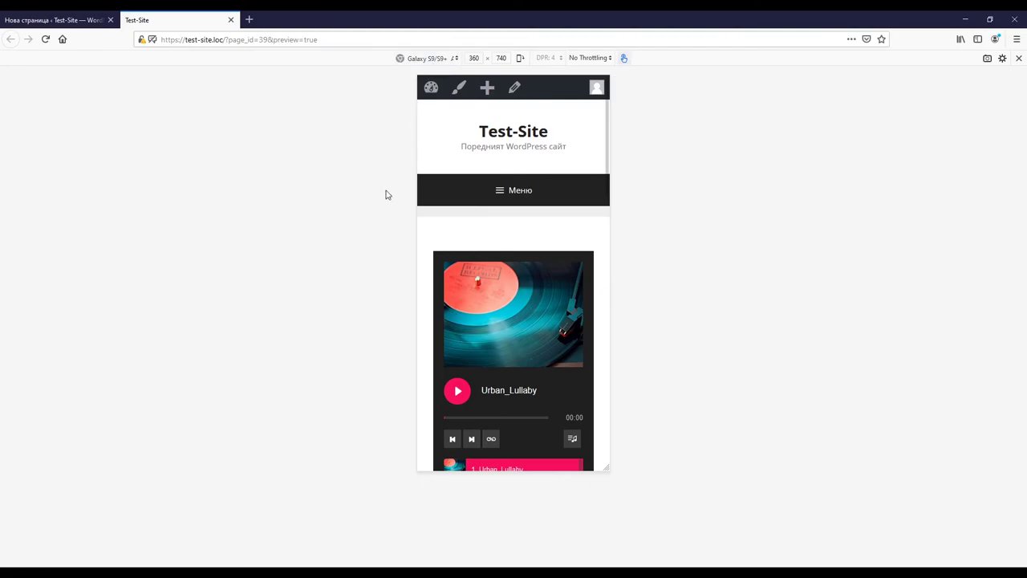
{"action": "scroll", "coordinate": [525, 315], "scroll_direction": "down", "scroll_amount": 5}
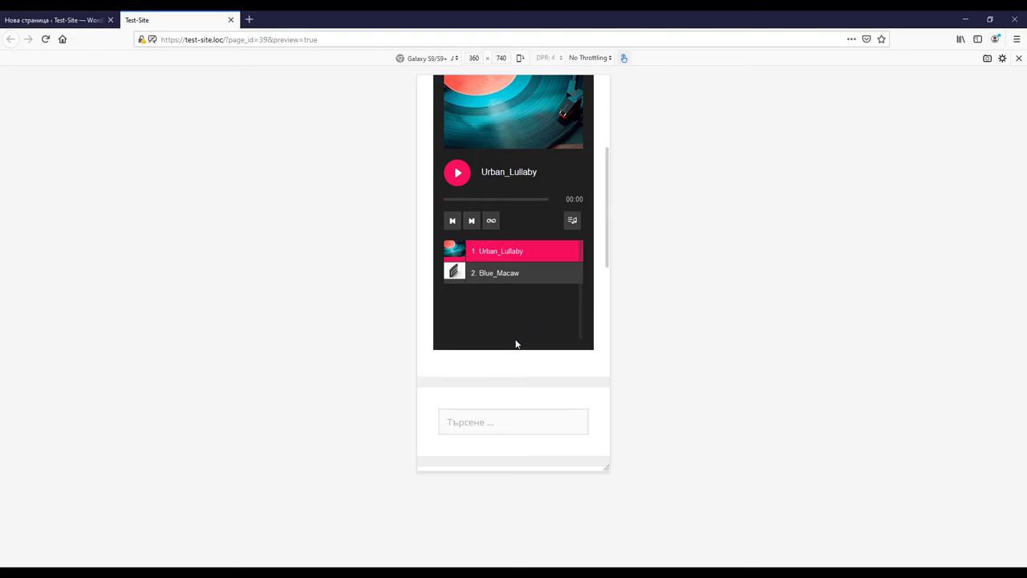
{"action": "scroll", "coordinate": [515, 343], "scroll_direction": "up", "scroll_amount": 5}
{"action": "scroll", "coordinate": [515, 343], "scroll_direction": "down", "scroll_amount": 5}
{"action": "scroll", "coordinate": [515, 344], "scroll_direction": "up", "scroll_amount": 5}
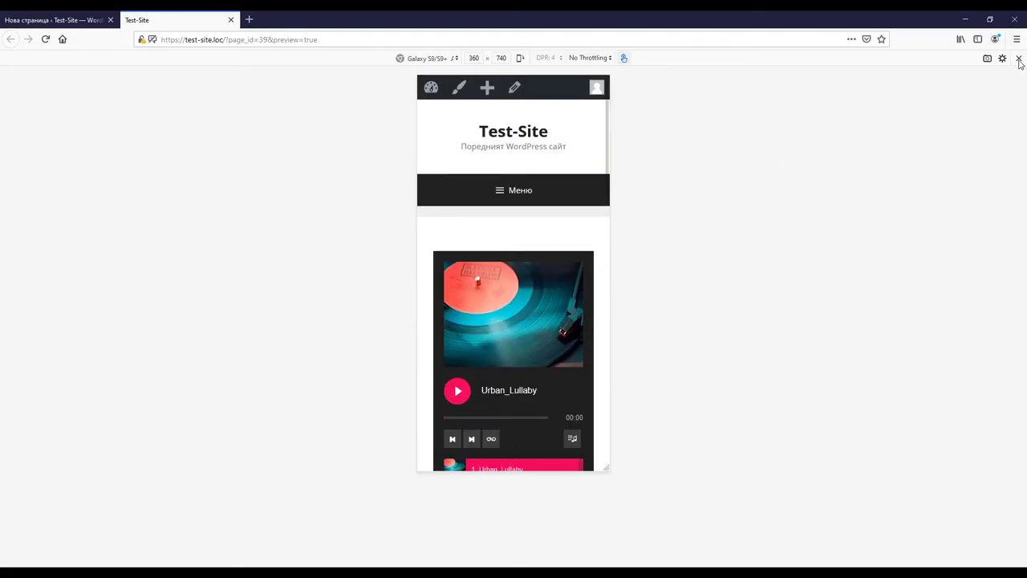
{"action": "key", "text": "ctrl+shift+m"}
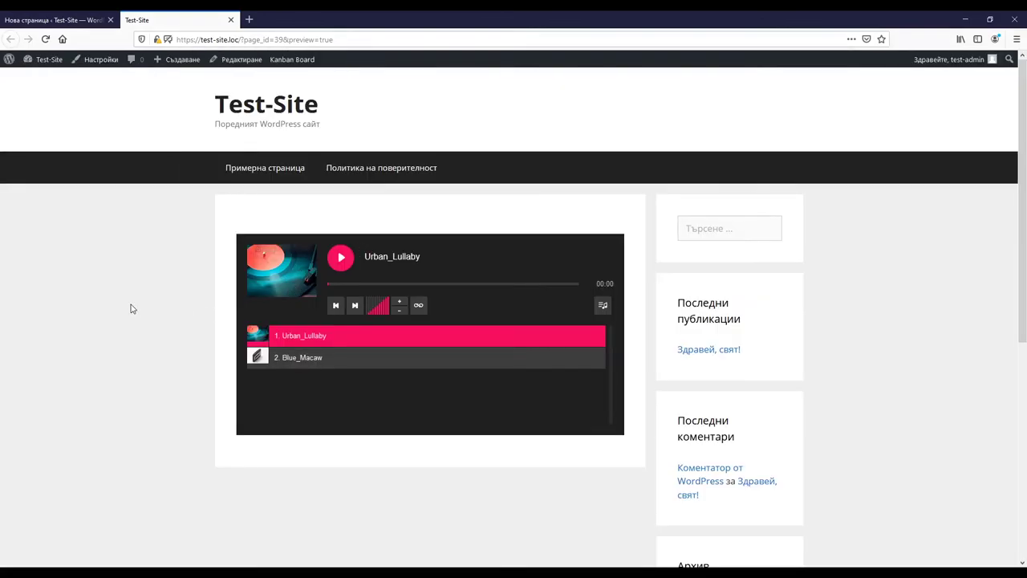